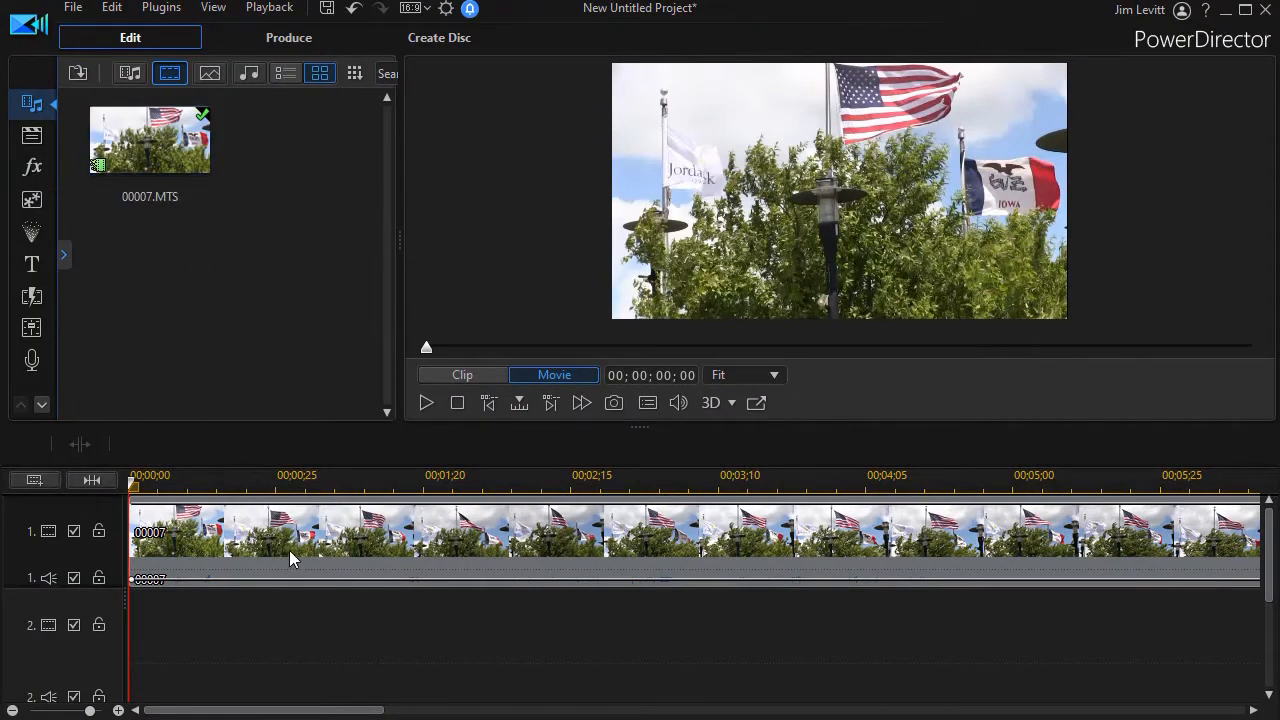
# - Send the 00007 clip on the first video track to Color Grading by ColorDirector
pyautogui.moveTo(296, 551)
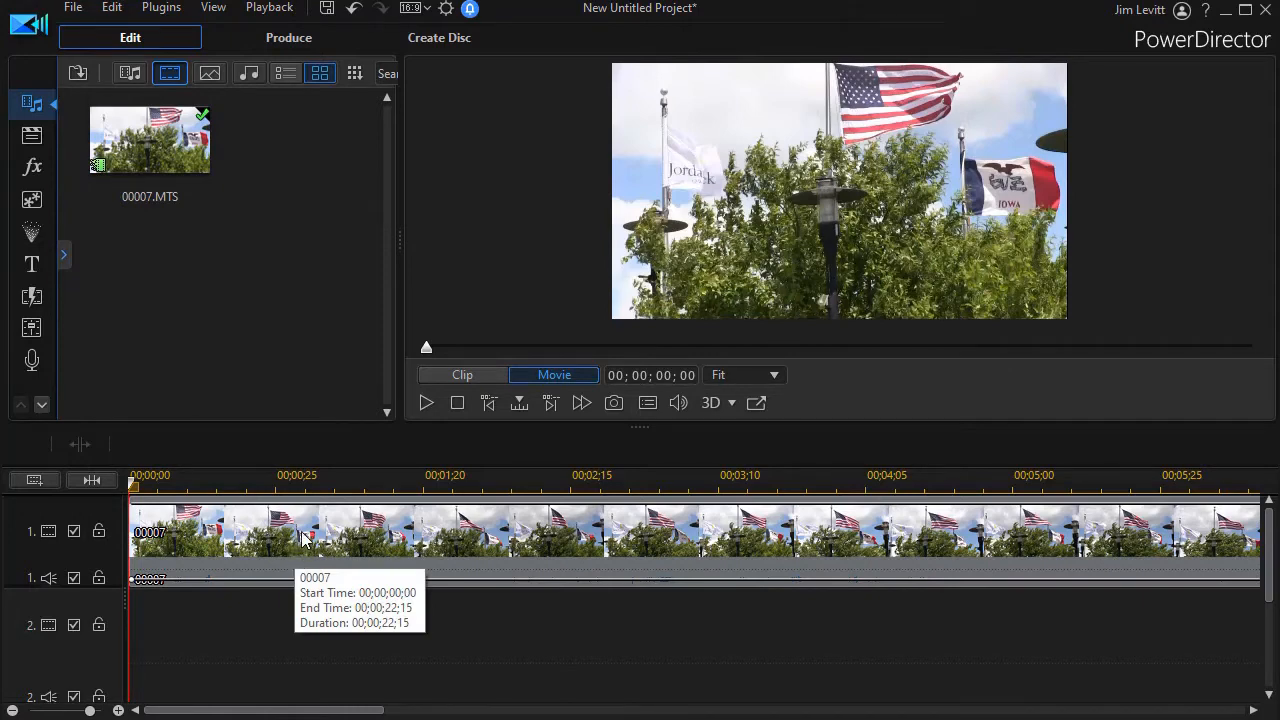
pyautogui.click(305, 541)
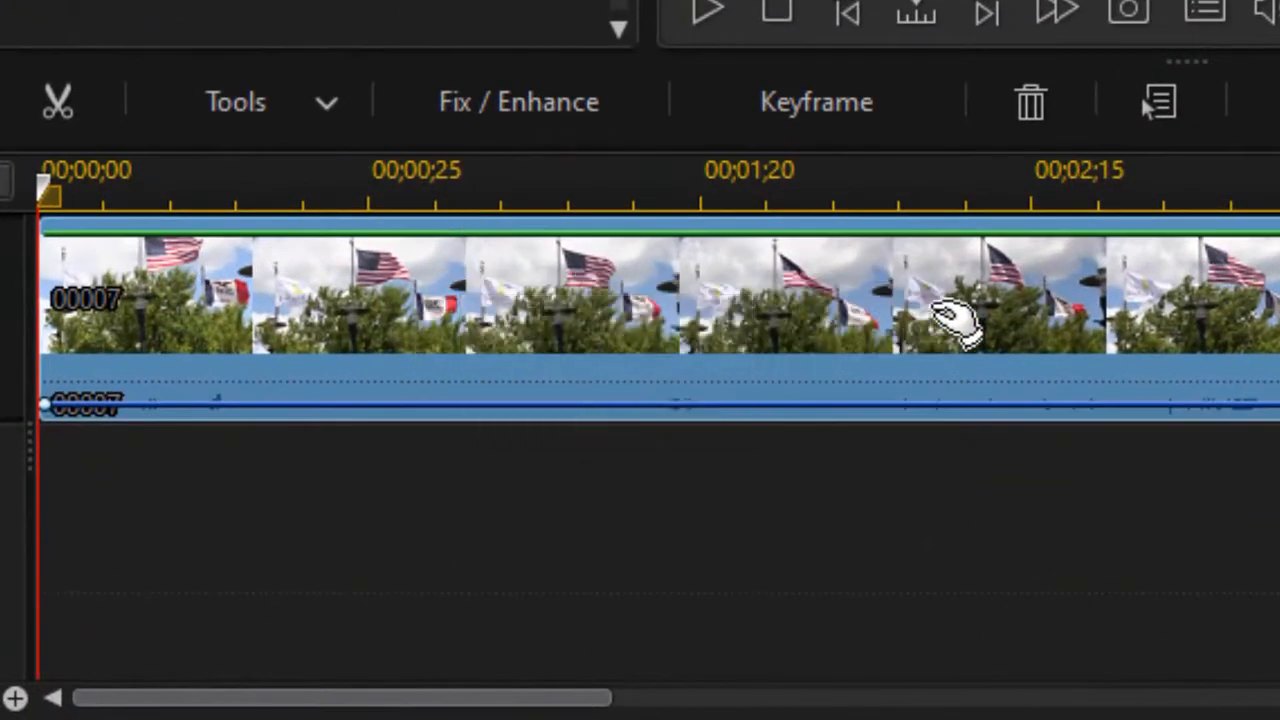
pyautogui.click(328, 106)
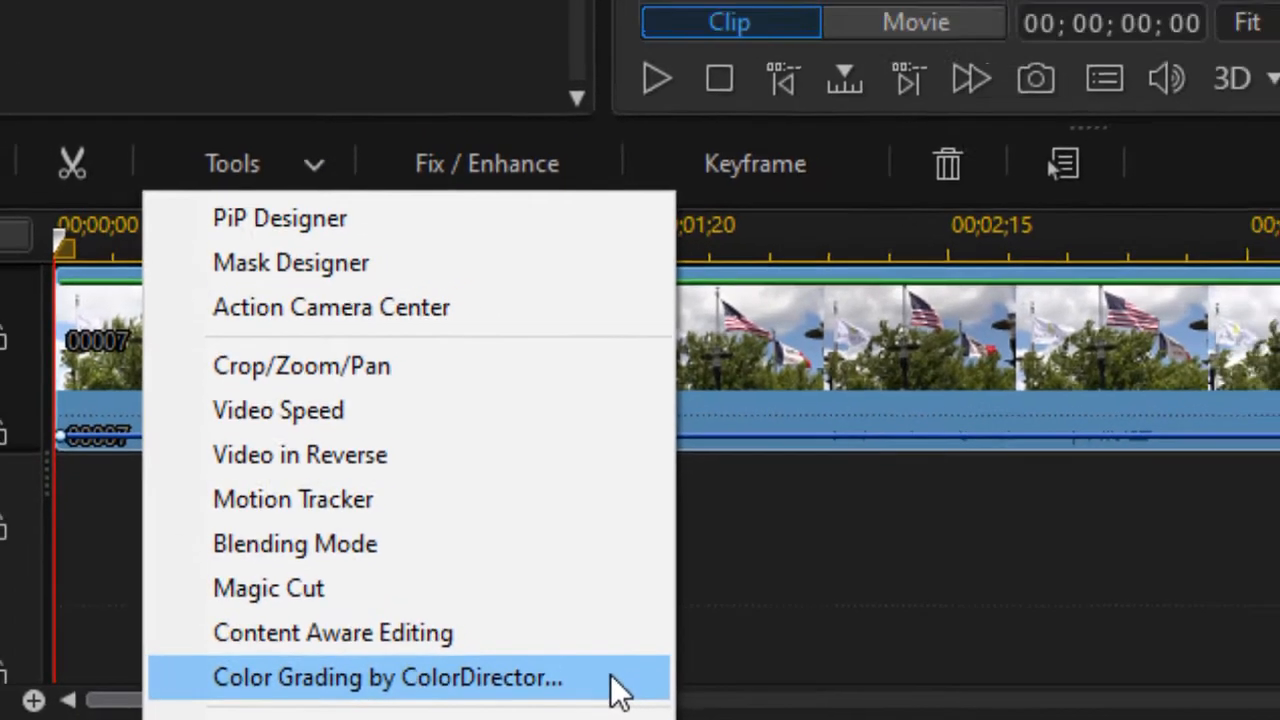
pyautogui.click(665, 685)
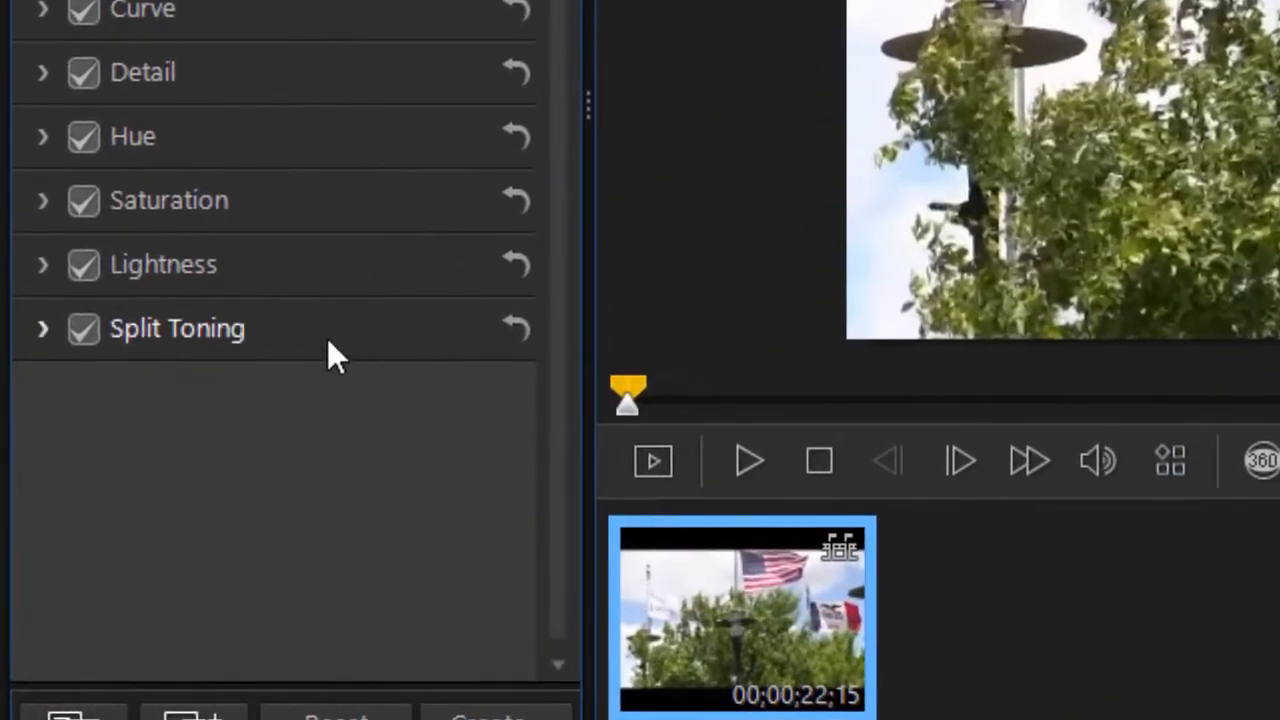
# - Expand the Saturation settings in the global adjustment tools and show the keyframe timeline beside them
pyautogui.moveTo(36, 352); pyautogui.dragTo(32, 257)
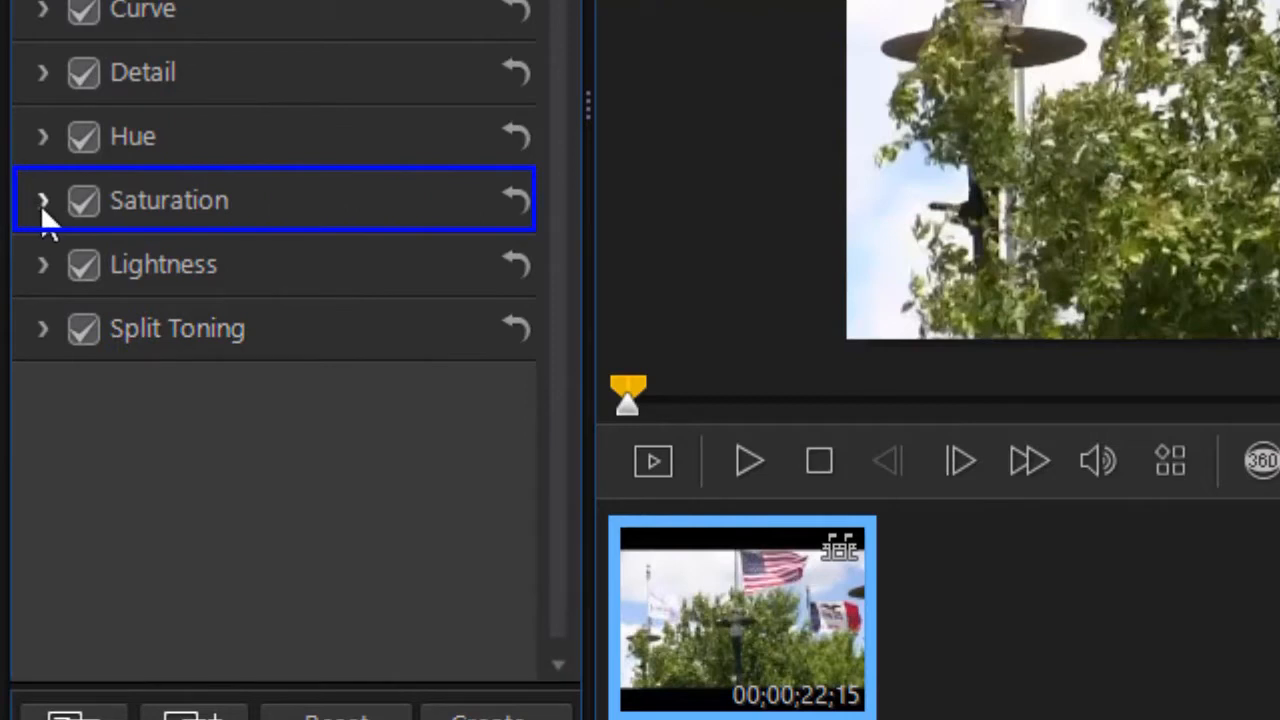
pyautogui.moveTo(45, 201)
pyautogui.mouseDown()
pyautogui.moveTo(45, 220)
pyautogui.moveTo(37, 206)
pyautogui.mouseUp()
pyautogui.click(35, 206)
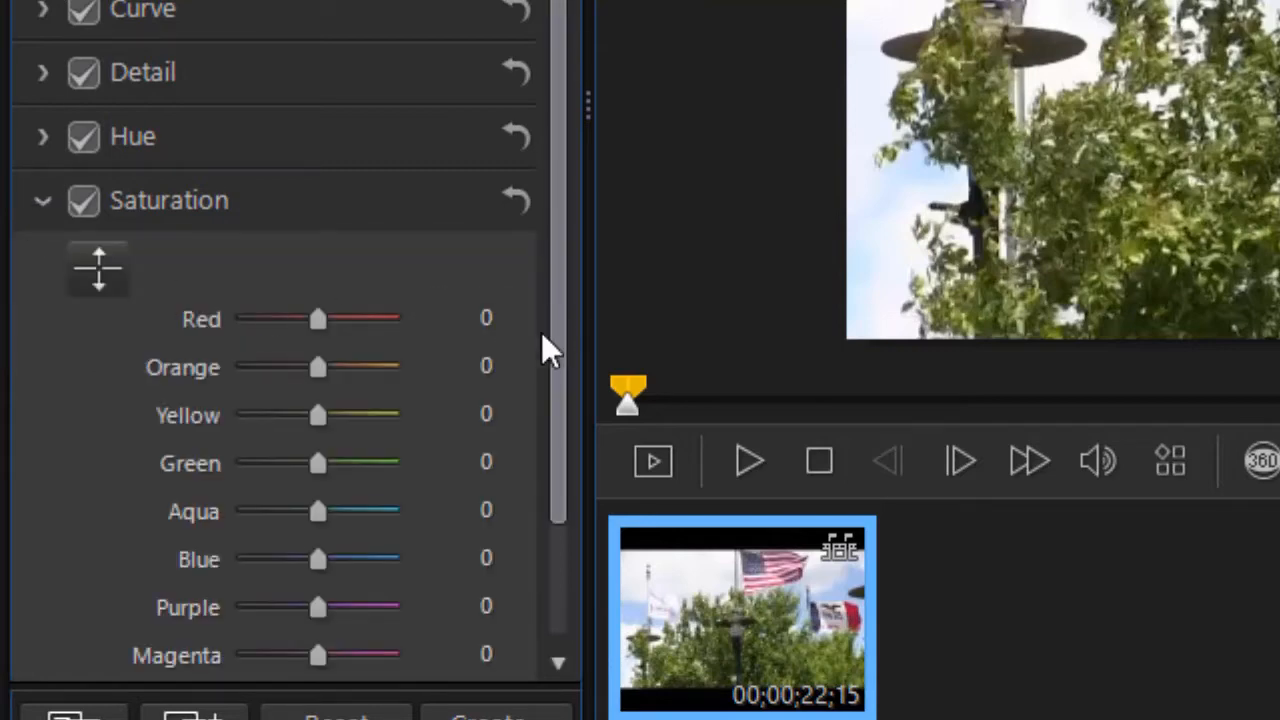
pyautogui.scroll(-3, 486, 571)
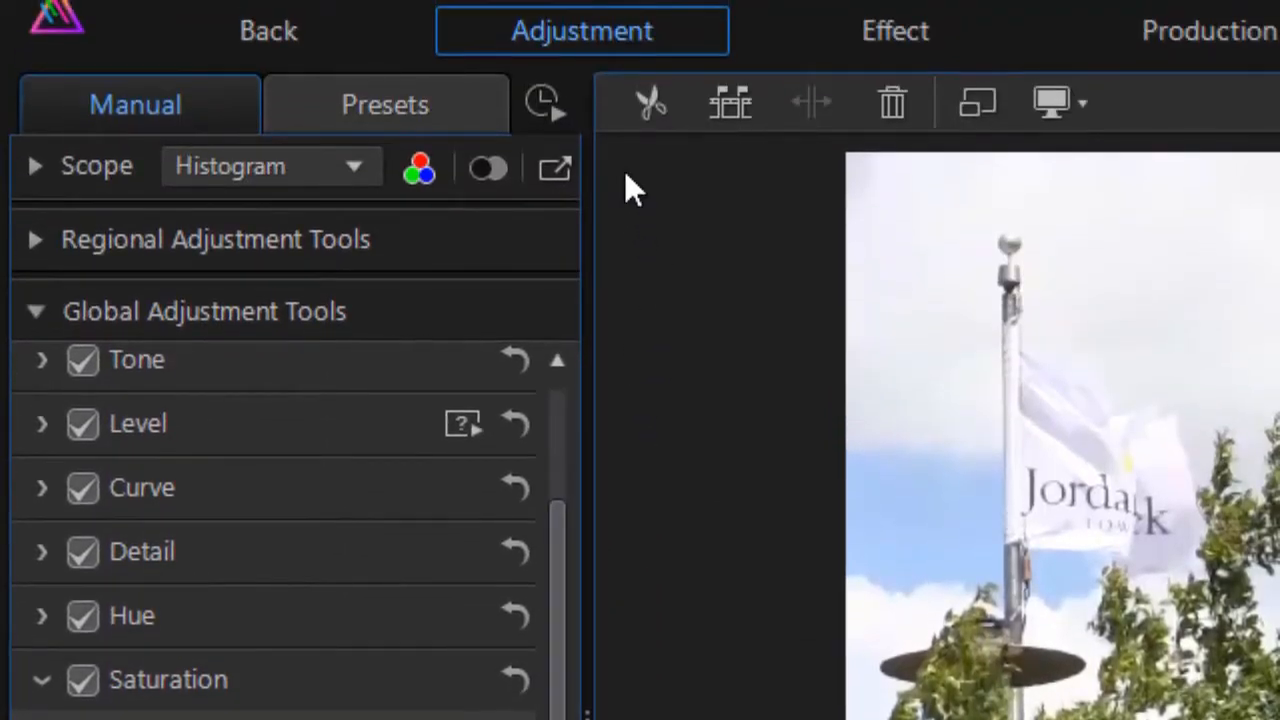
pyautogui.click(548, 106)
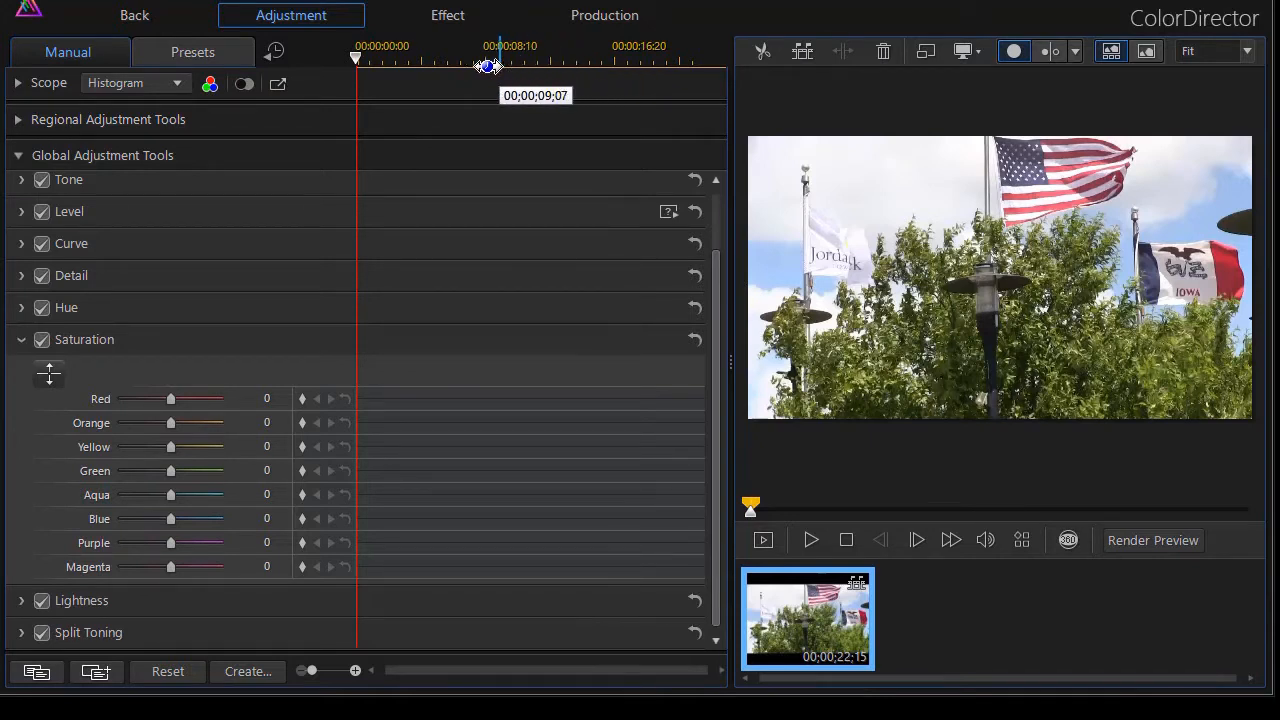
# - At the start of the clip, set the saturation of all eight colors from Red to Magenta to -100
pyautogui.moveTo(442, 66)
pyautogui.mouseDown()
pyautogui.moveTo(736, 57)
pyautogui.moveTo(380, 60)
pyautogui.moveTo(570, 60)
pyautogui.moveTo(441, 57)
pyautogui.moveTo(456, 57)
pyautogui.mouseUp()
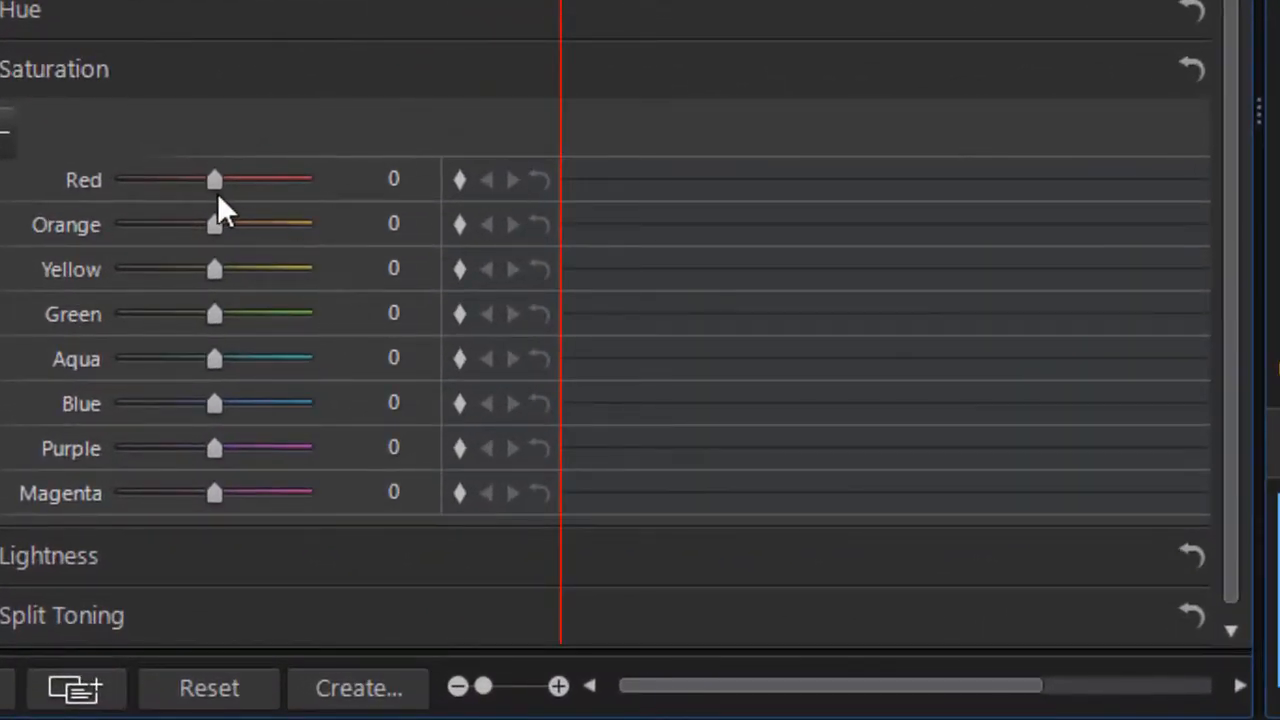
pyautogui.moveTo(200, 184); pyautogui.dragTo(120, 182)
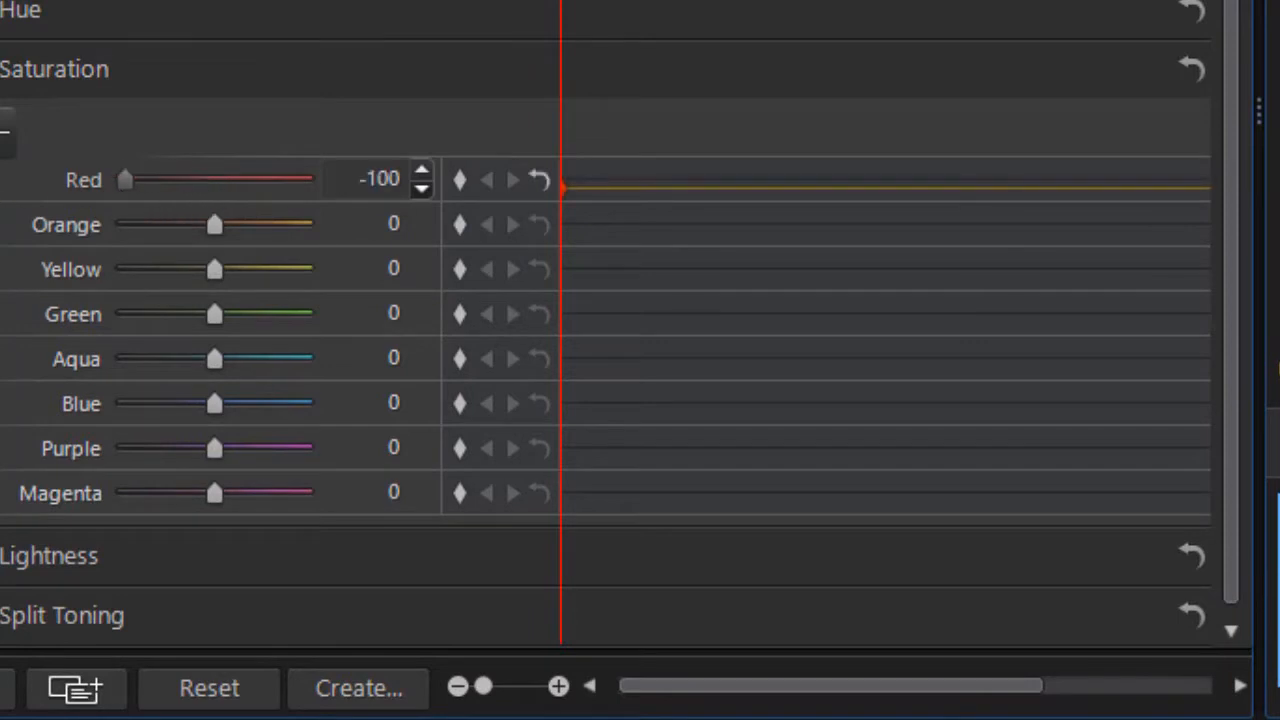
pyautogui.moveTo(212, 228); pyautogui.dragTo(32, 288)
pyautogui.moveTo(215, 304); pyautogui.dragTo(110, 320)
pyautogui.moveTo(215, 360); pyautogui.dragTo(44, 364)
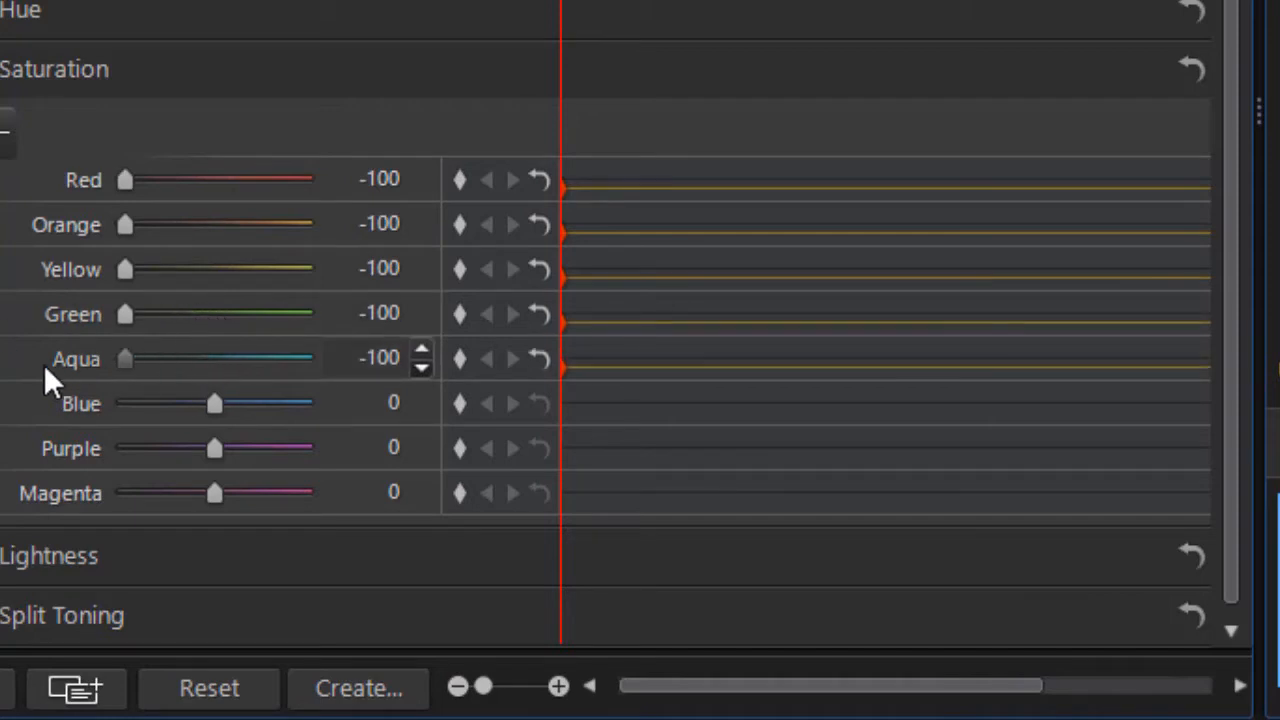
pyautogui.moveTo(213, 405); pyautogui.dragTo(50, 410)
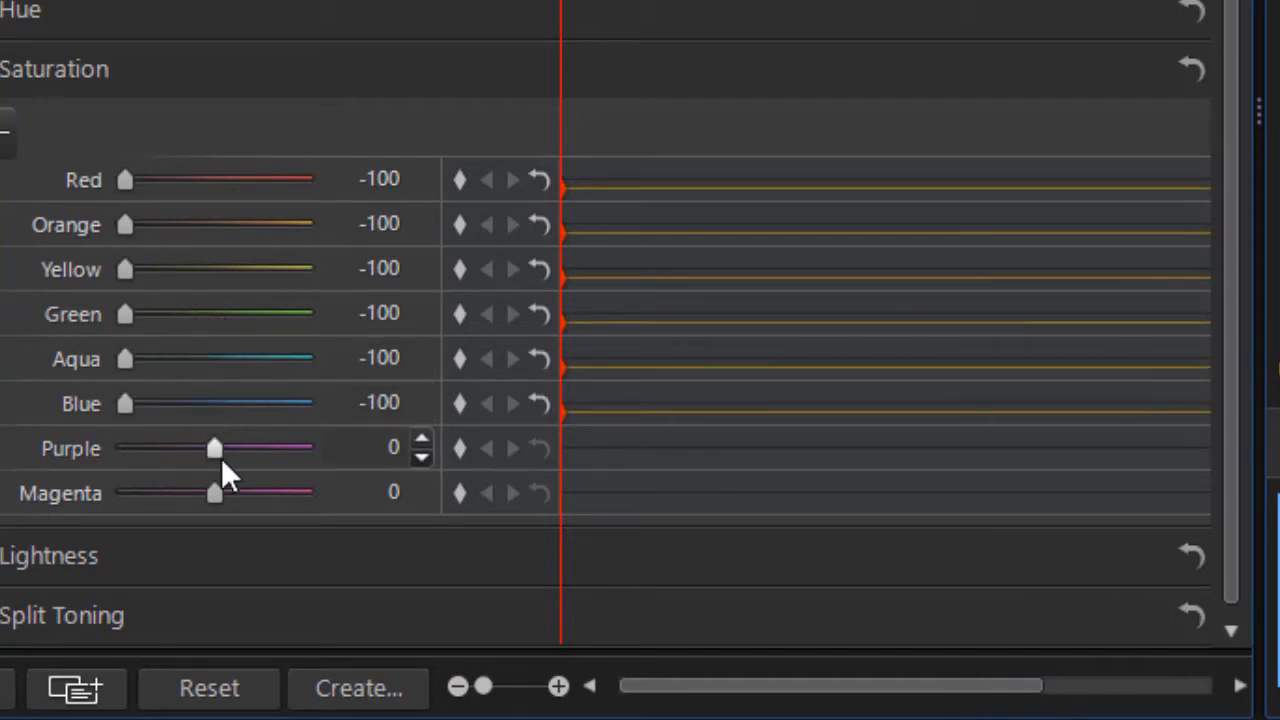
pyautogui.moveTo(210, 452); pyautogui.dragTo(75, 511)
pyautogui.moveTo(215, 493); pyautogui.dragTo(18, 510)
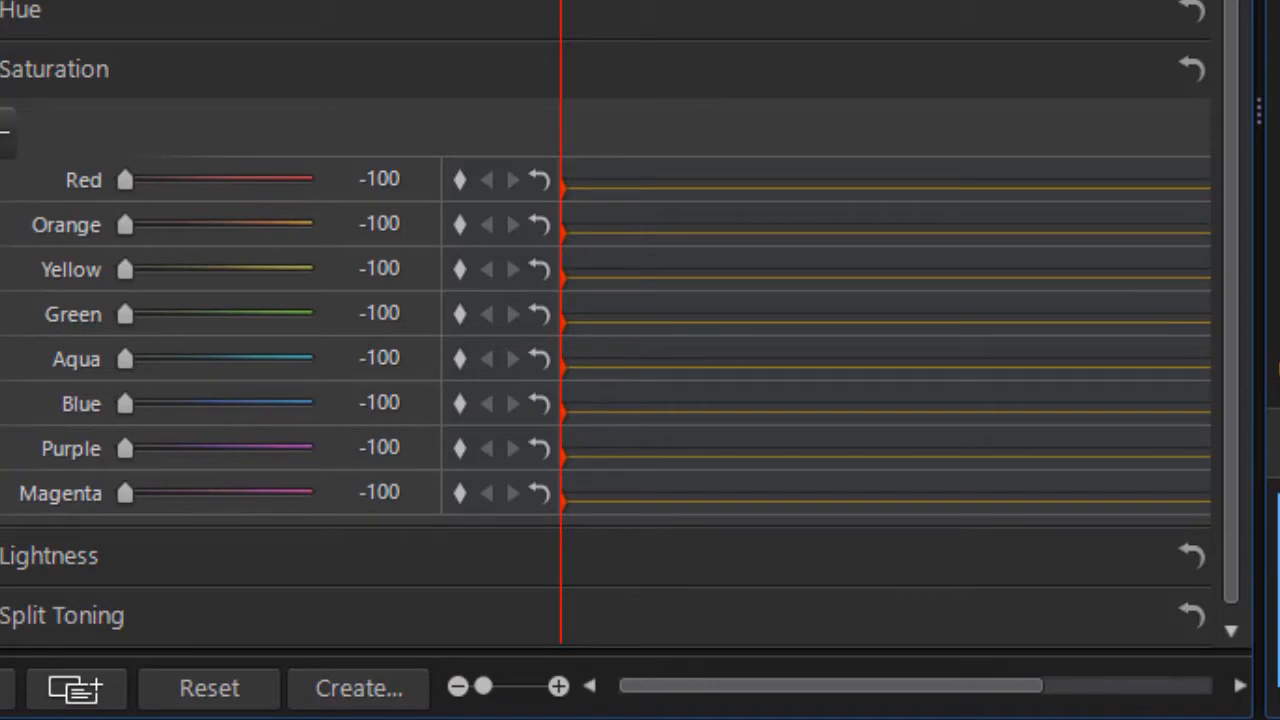
# - About 14 seconds into the clip, set Red saturation to 0 and add keyframes for Orange through Magenta at their existing -100 values
pyautogui.press('space')
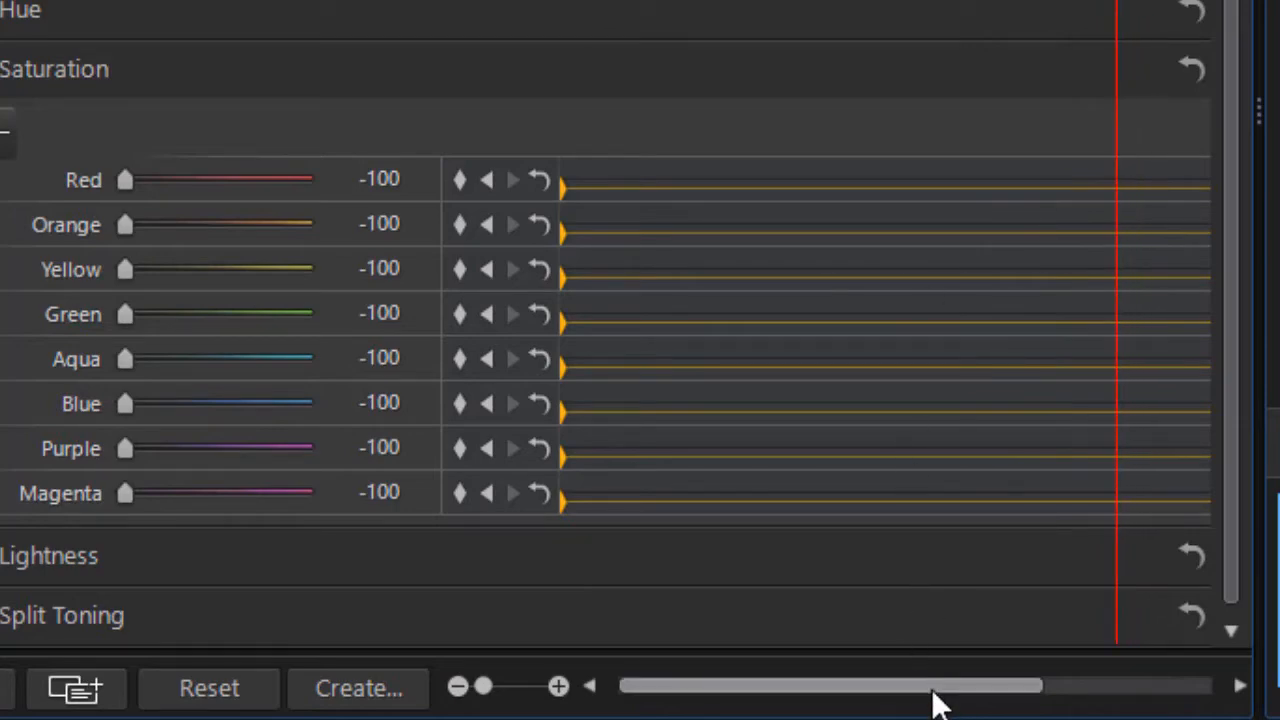
pyautogui.moveTo(951, 688); pyautogui.dragTo(1127, 677)
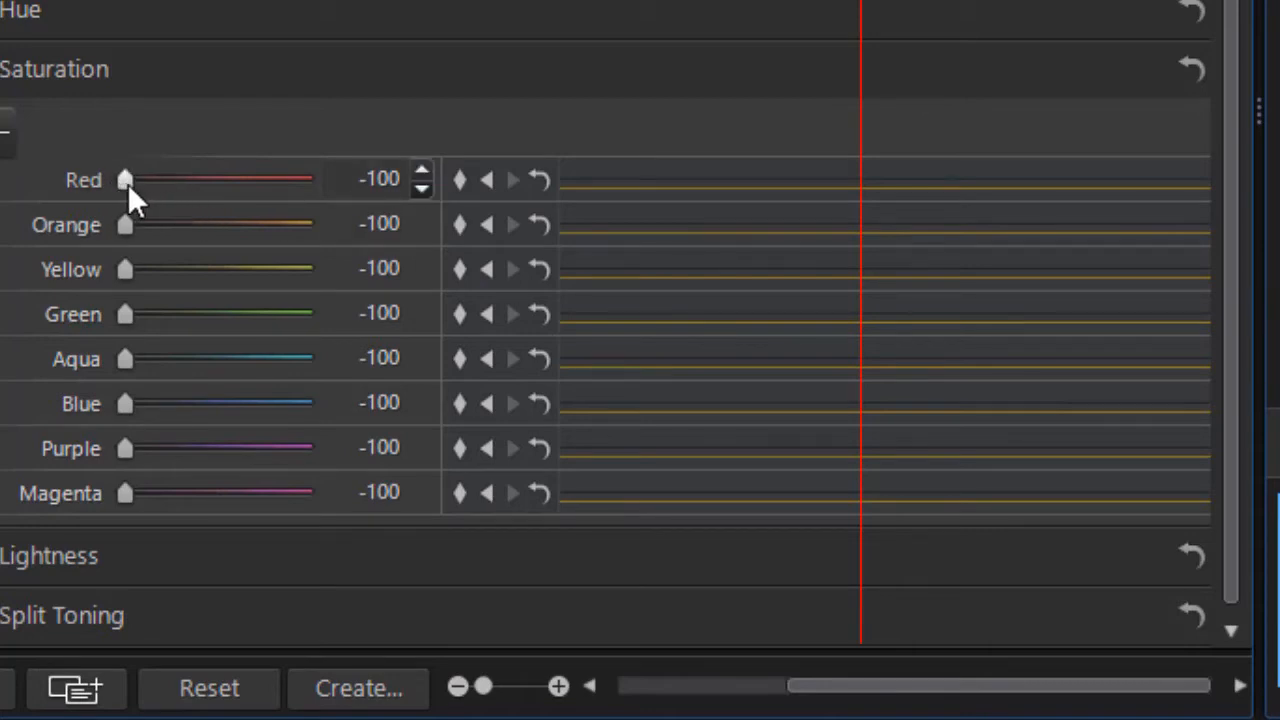
pyautogui.moveTo(137, 178); pyautogui.dragTo(141, 178)
pyautogui.moveTo(133, 178); pyautogui.dragTo(219, 183)
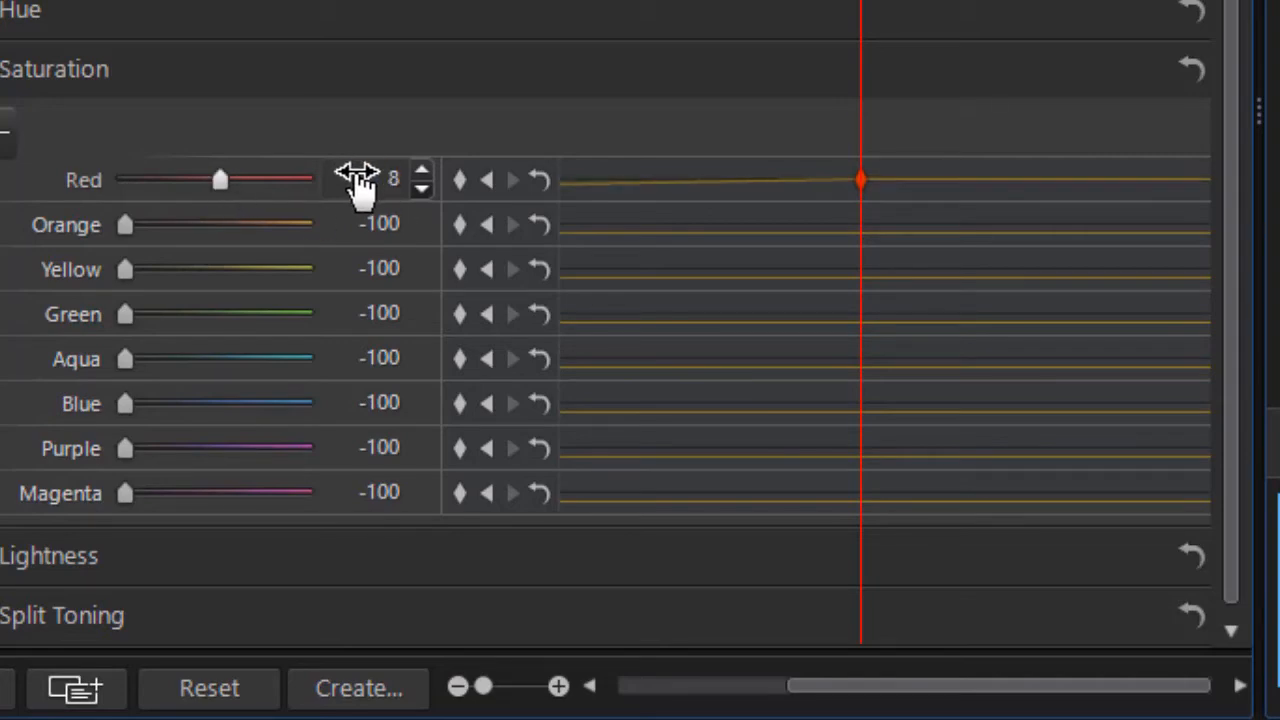
pyautogui.moveTo(354, 174)
pyautogui.mouseDown()
pyautogui.moveTo(366, 174)
pyautogui.moveTo(354, 174)
pyautogui.mouseUp()
pyautogui.moveTo(380, 178); pyautogui.dragTo(366, 177)
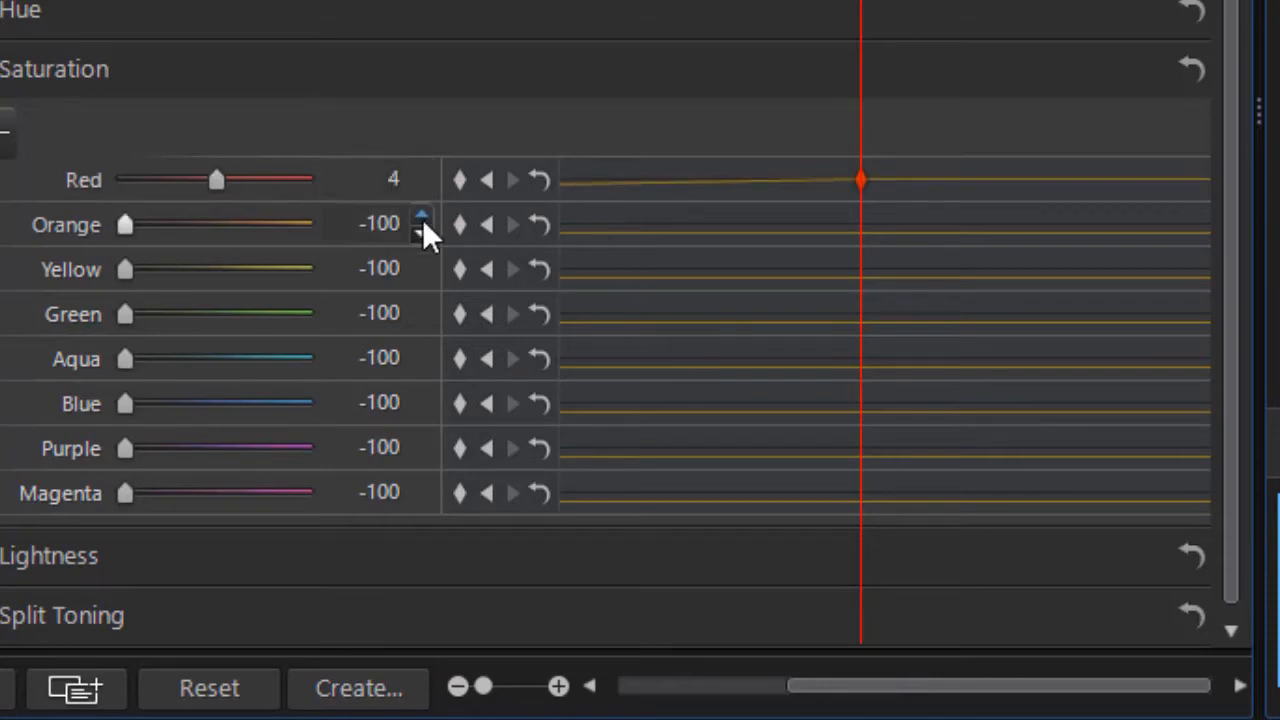
pyautogui.click(422, 187)
pyautogui.click(422, 187)
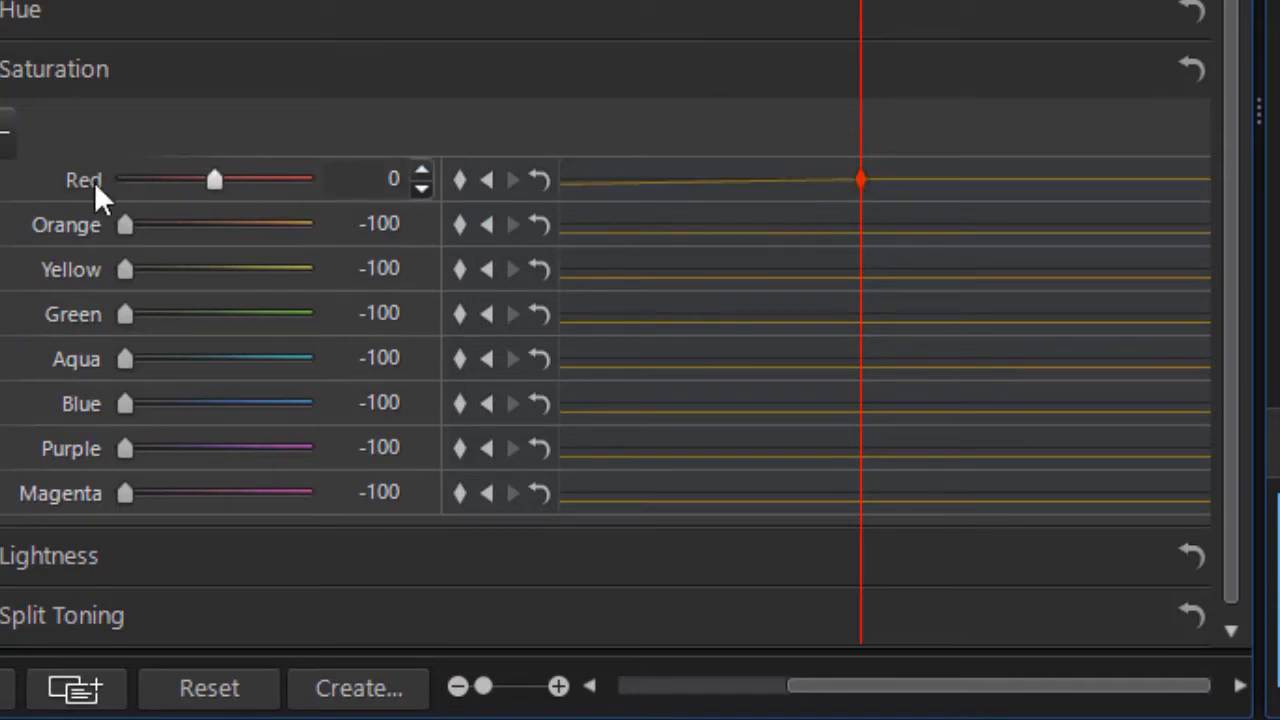
pyautogui.click(458, 226)
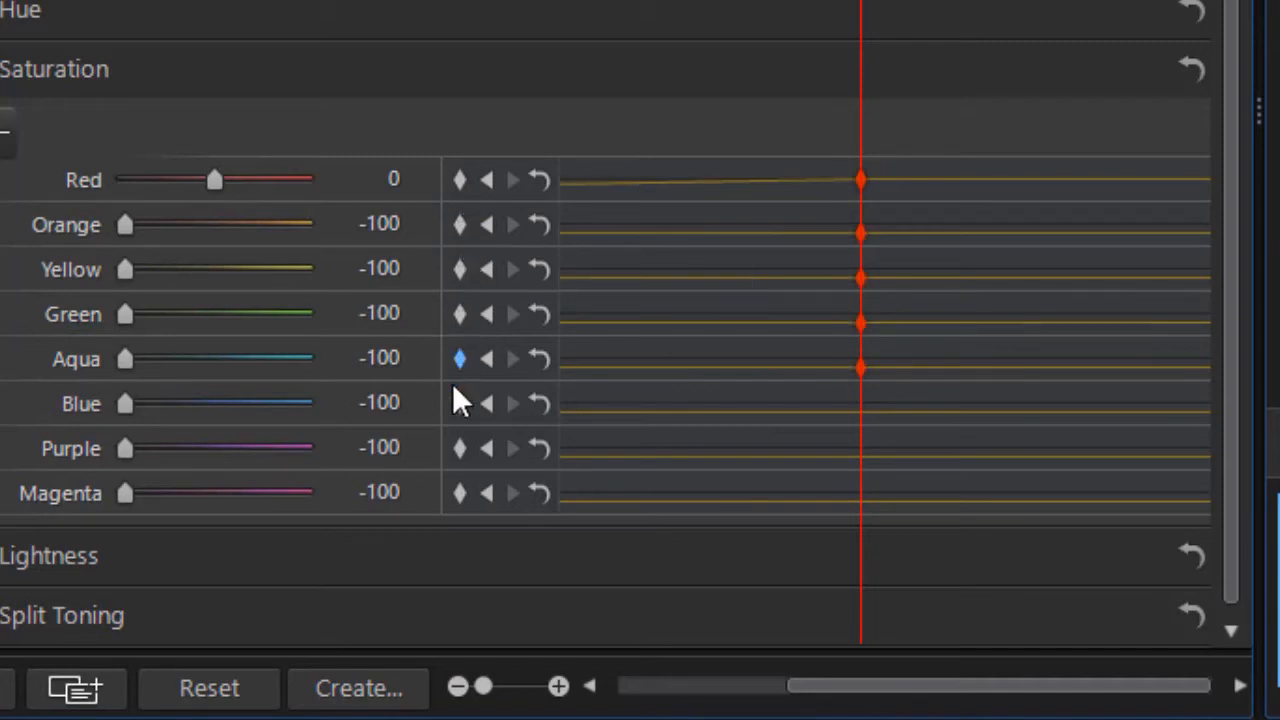
pyautogui.click(461, 409)
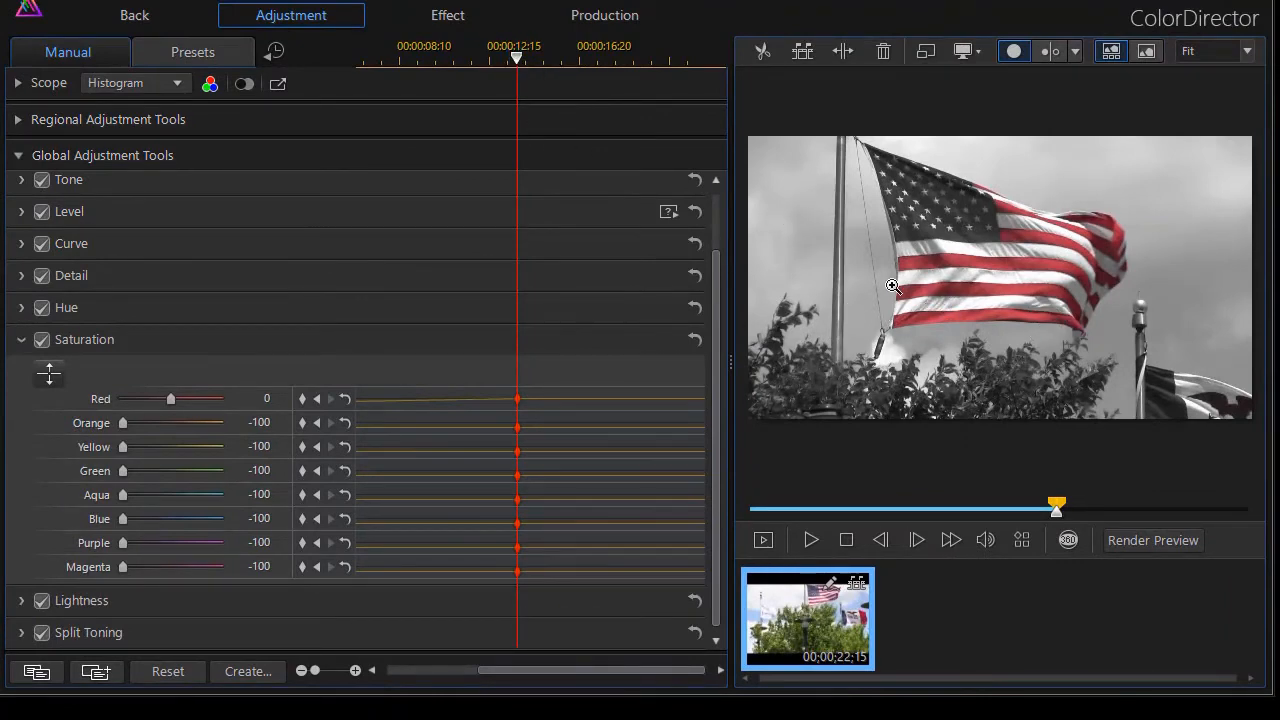
# - At about 00;00;20;18, set the saturation of the seven colors from Orange to Magenta to 0
pyautogui.moveTo(517, 58); pyautogui.dragTo(675, 116)
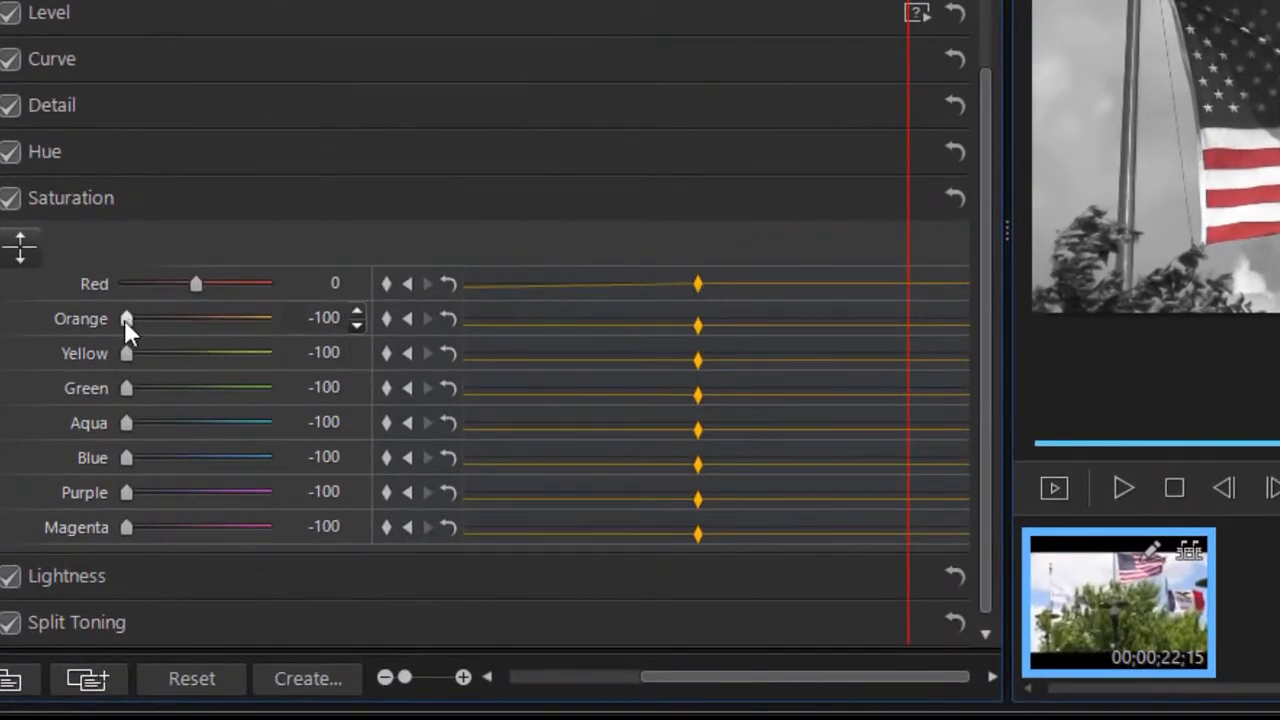
pyautogui.moveTo(137, 325); pyautogui.dragTo(192, 330)
pyautogui.moveTo(124, 356); pyautogui.dragTo(189, 358)
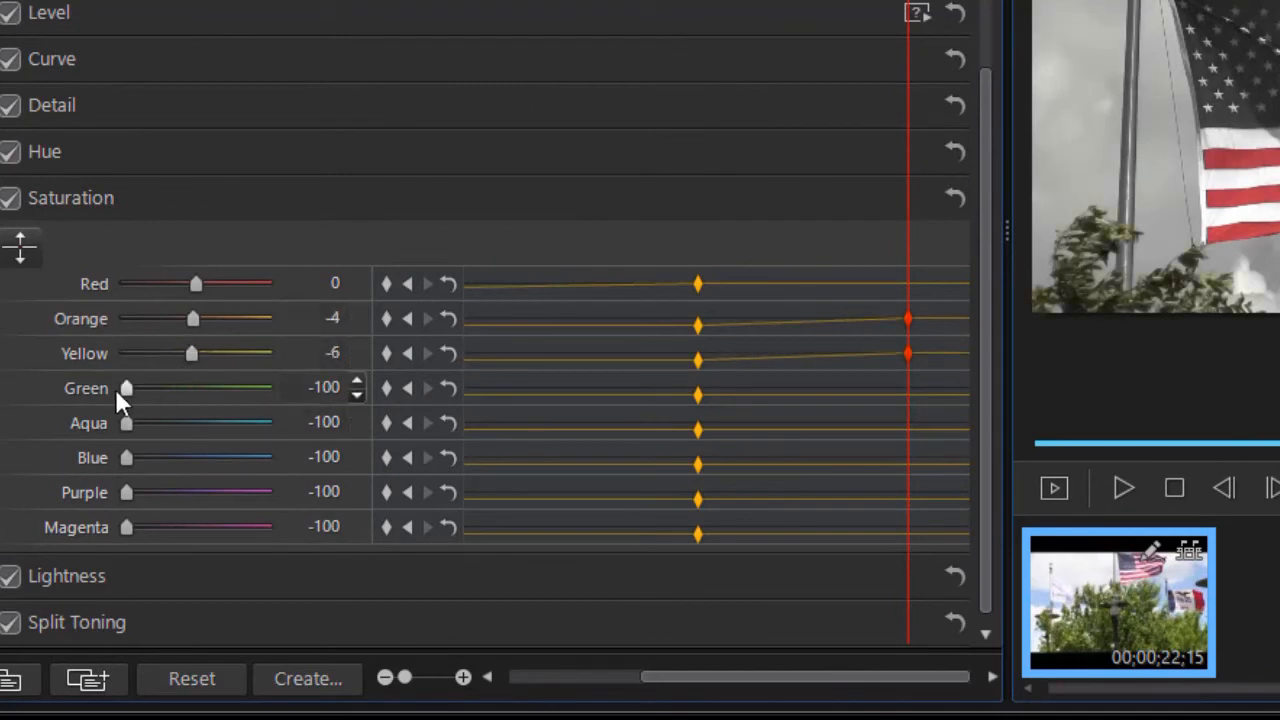
pyautogui.moveTo(120, 392); pyautogui.dragTo(187, 393)
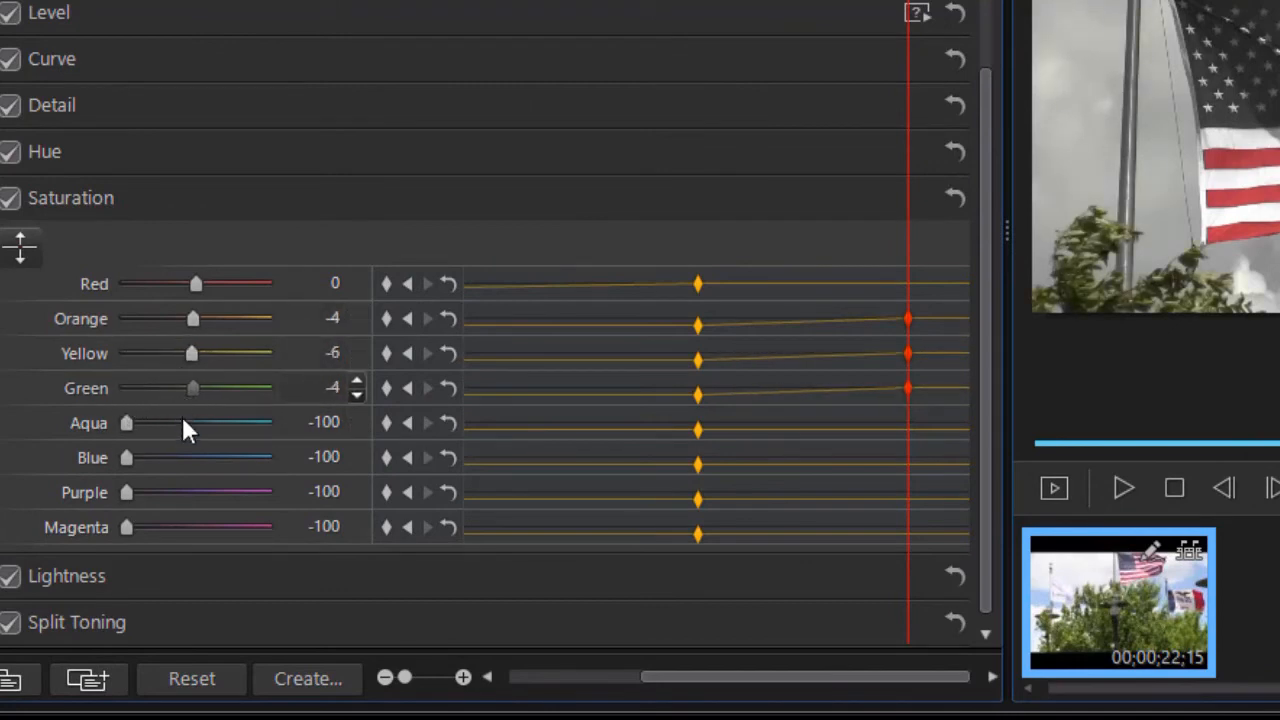
pyautogui.moveTo(137, 426); pyautogui.dragTo(201, 425)
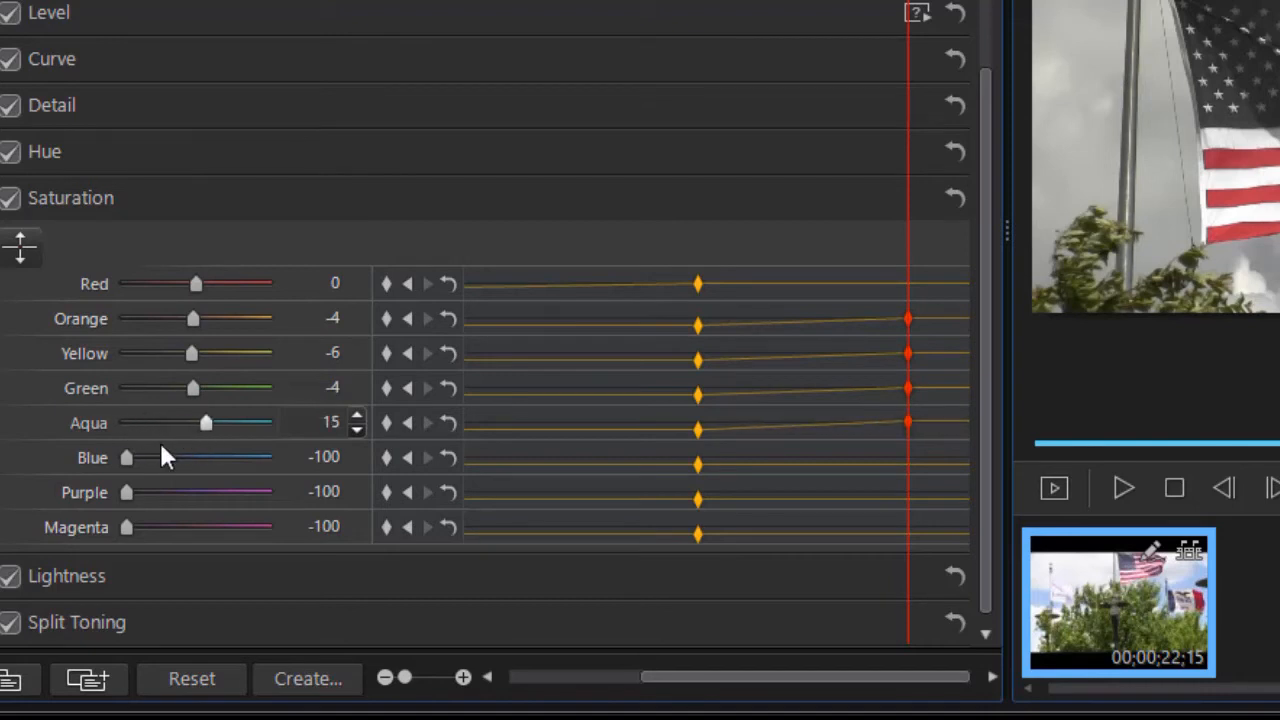
pyautogui.moveTo(126, 457); pyautogui.dragTo(196, 500)
pyautogui.moveTo(121, 533); pyautogui.dragTo(196, 541)
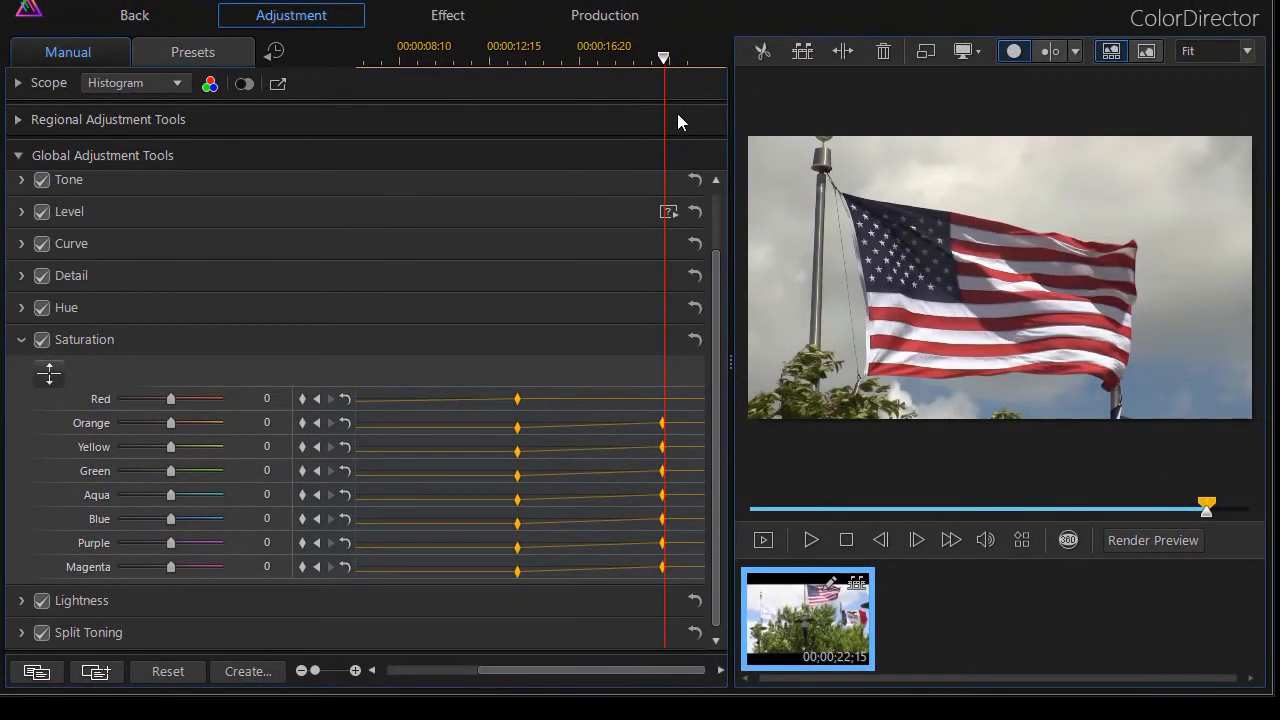
# - Hide the keyframe timeline and preview the clip from the start to 00;00;17;10 to check the color transitions
pyautogui.click(273, 52)
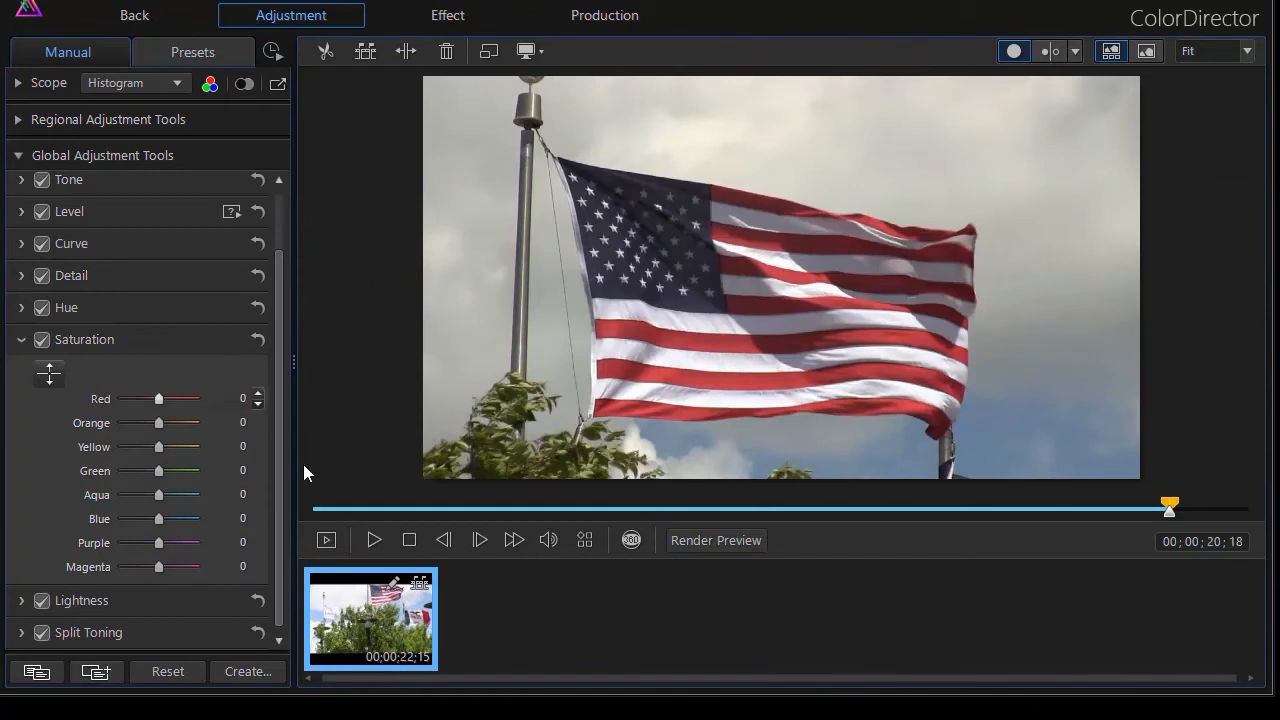
pyautogui.click(410, 545)
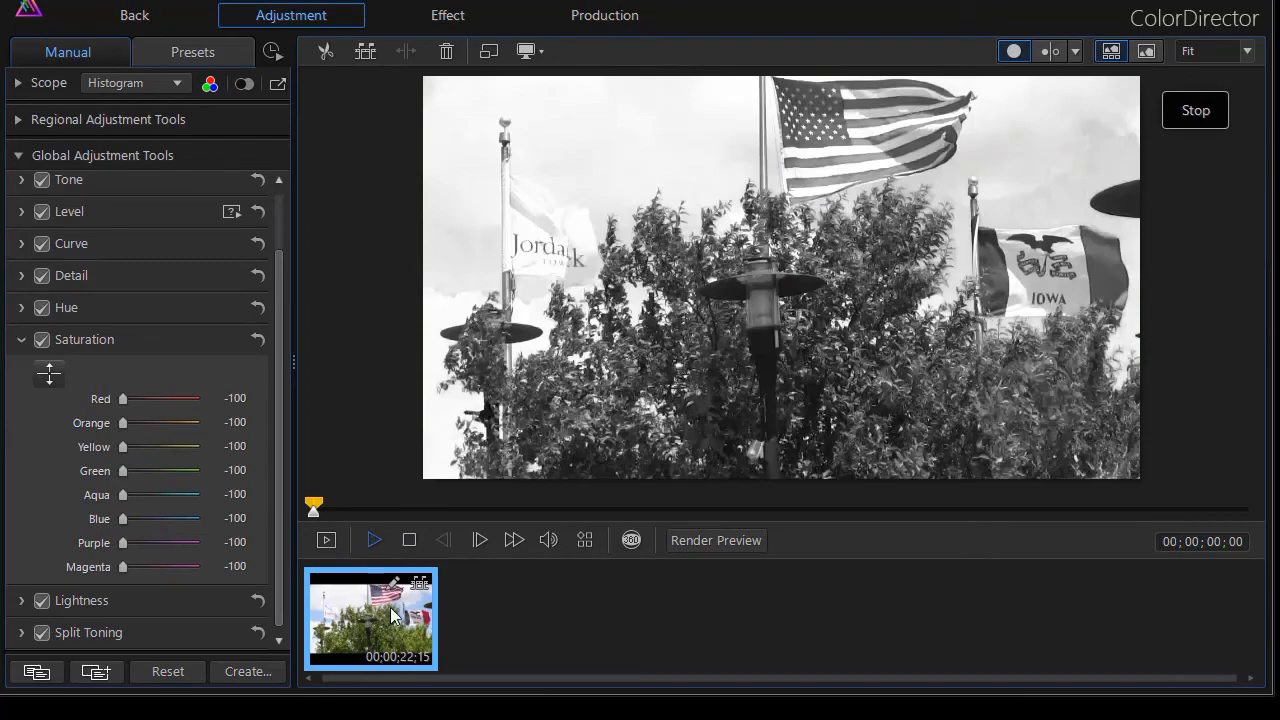
pyautogui.press('space')
pyautogui.click(733, 512)
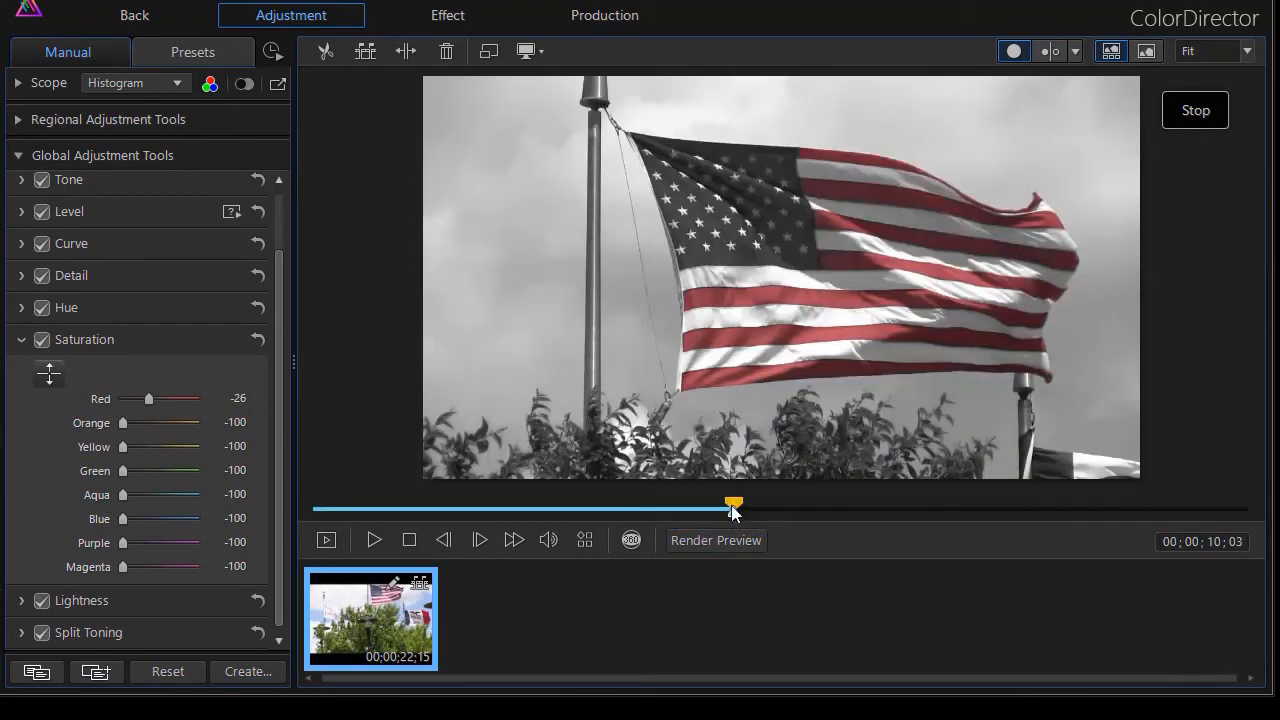
pyautogui.moveTo(733, 512); pyautogui.dragTo(1034, 541)
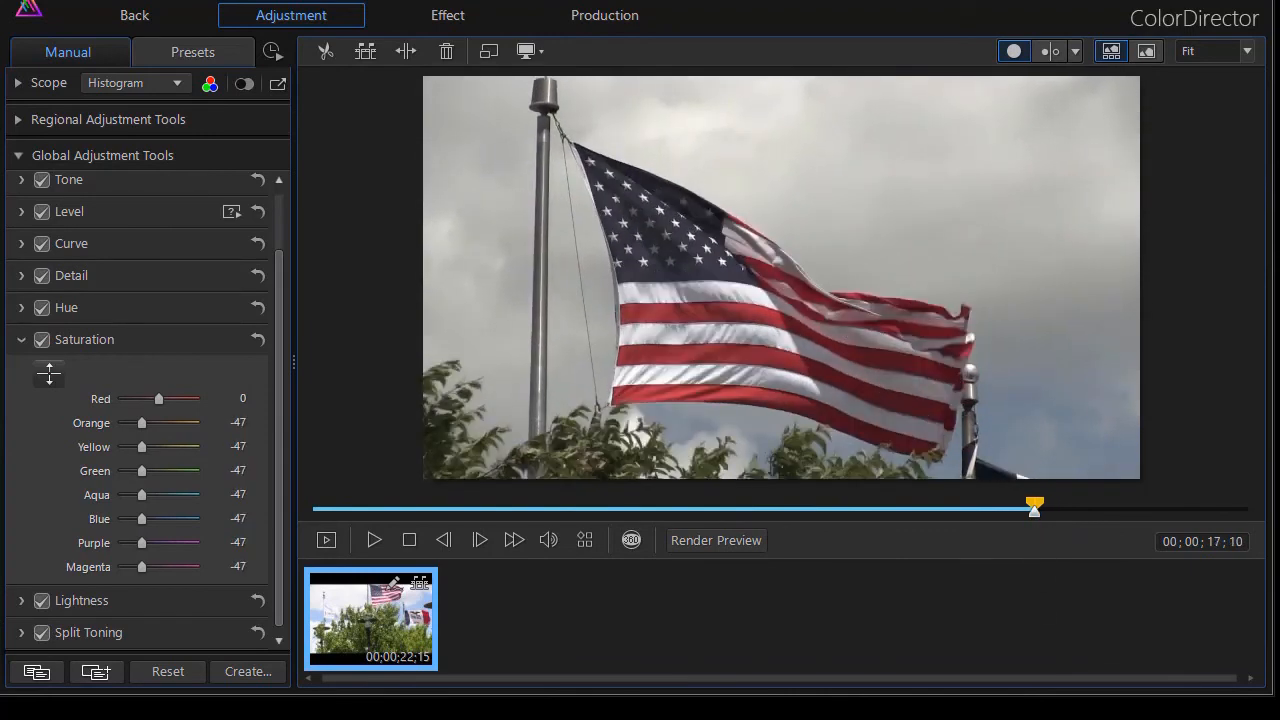